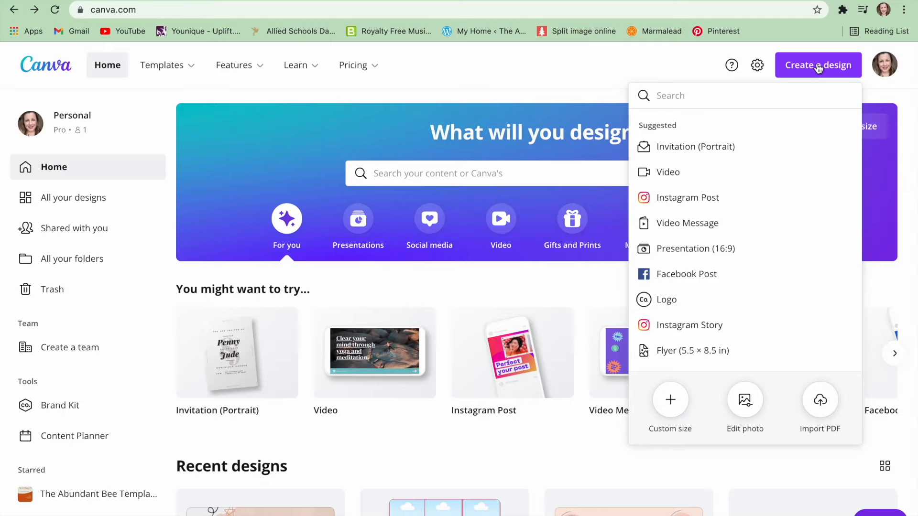
Create a new YouTube Thumbnail design and apply the "Grow Your Social Media Audience" template.
type("e")
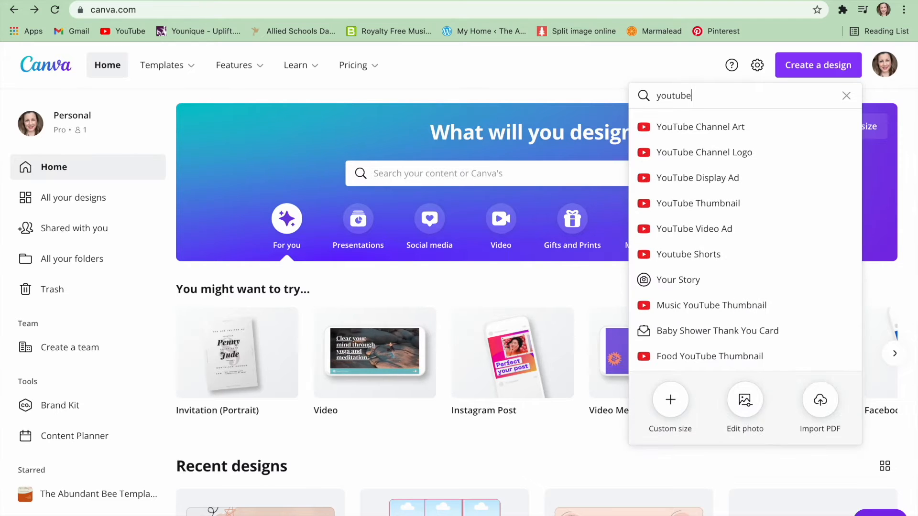
left_click(734, 204)
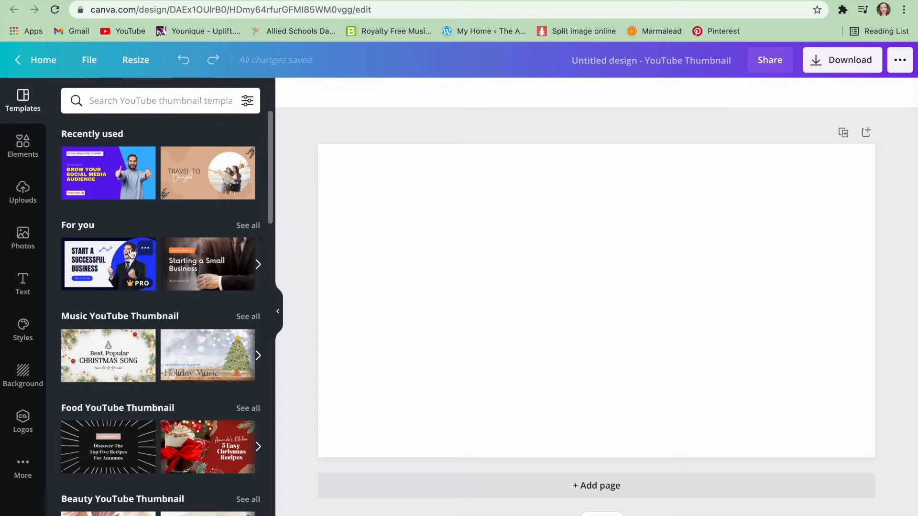
left_click(116, 175)
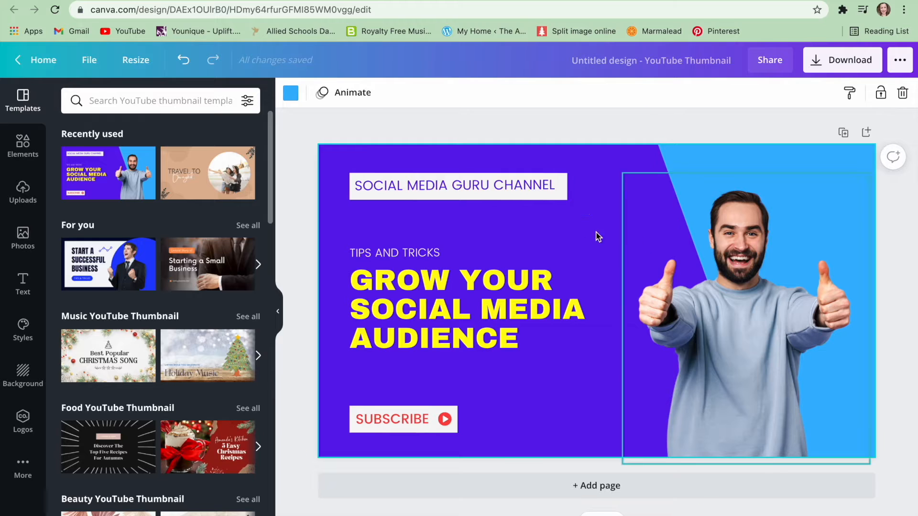
Recolour the purple background shape with the first pink swatch from the Rosettes and Cream palette.
left_click(611, 202)
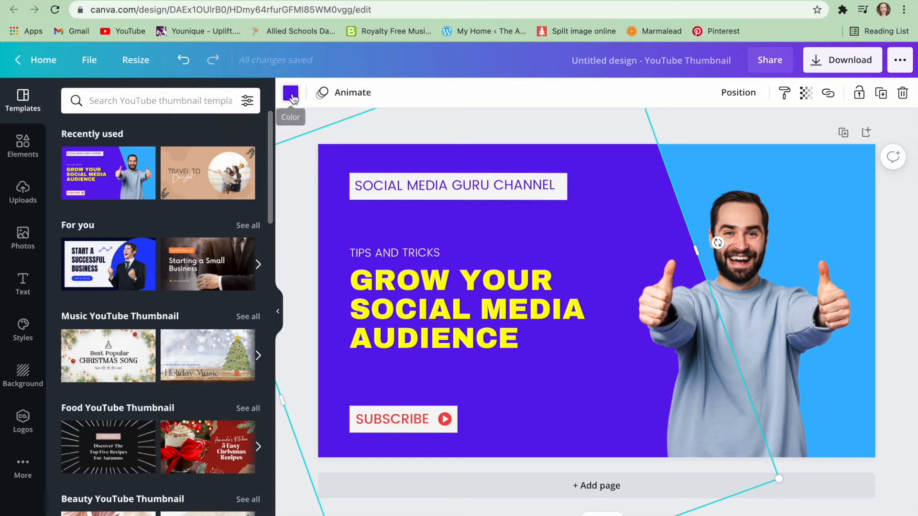
left_click(291, 94)
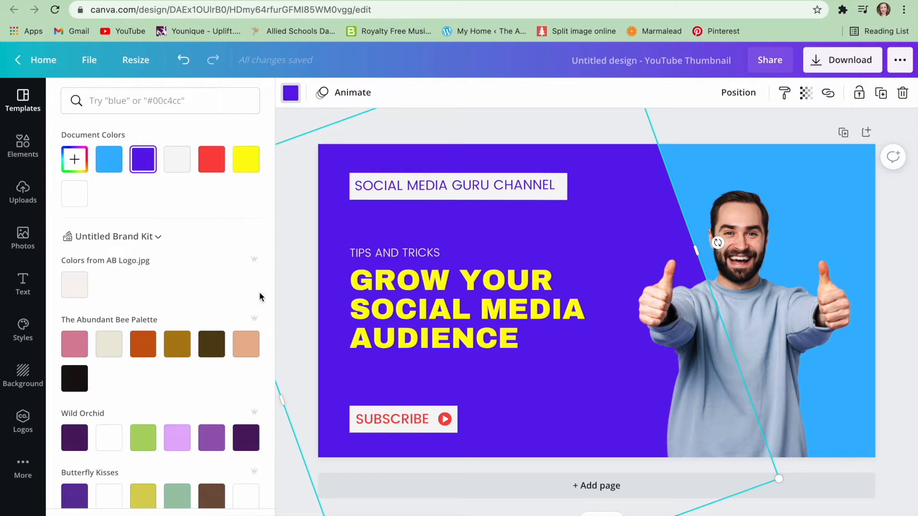
scroll(200, 277, "down", 3)
scroll(201, 282, "down", 3)
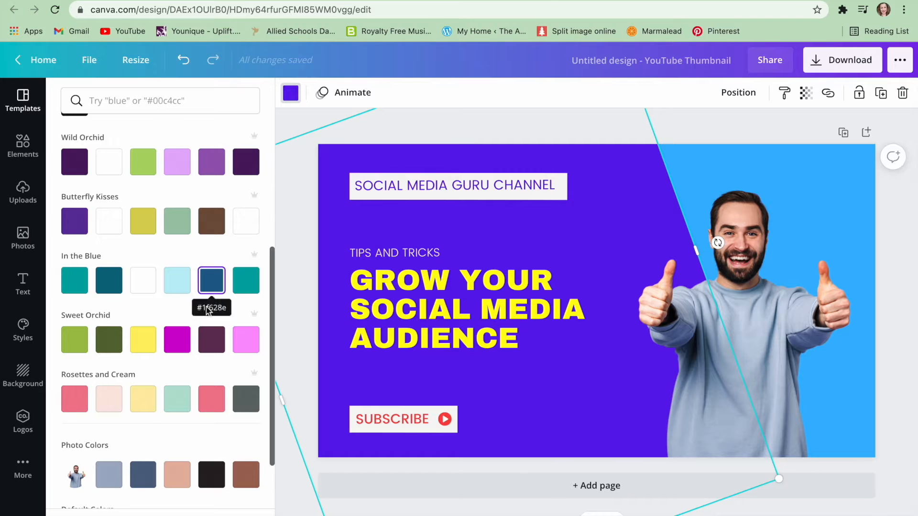
left_click(74, 403)
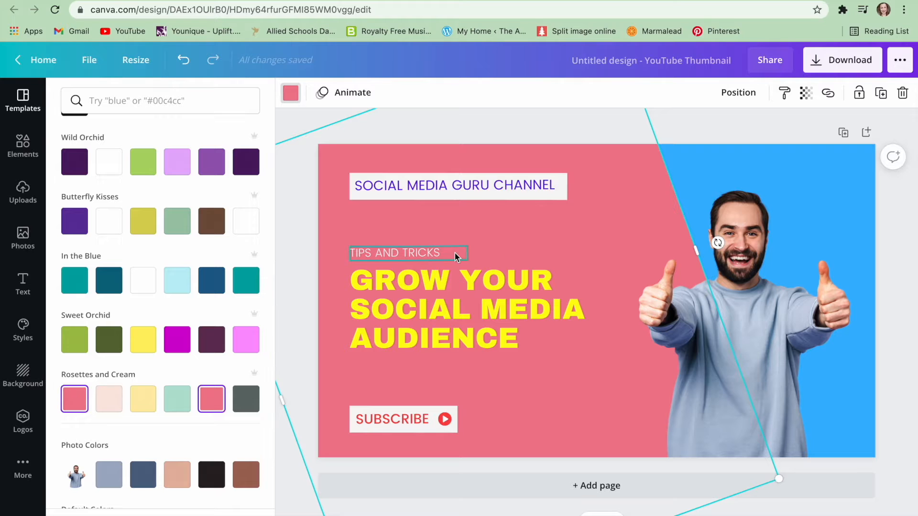
Recolour the blue background shape with the pale pink swatch from the Rosettes and Cream palette.
left_click(803, 178)
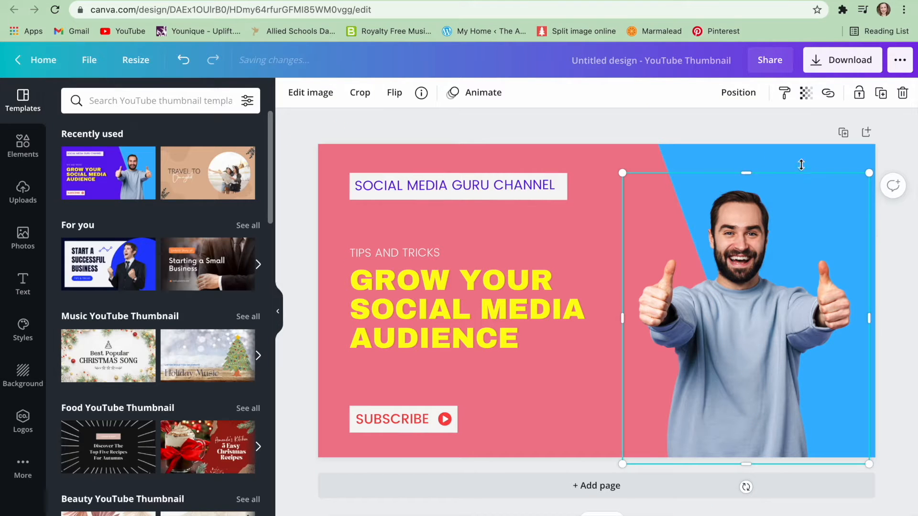
left_click(803, 161)
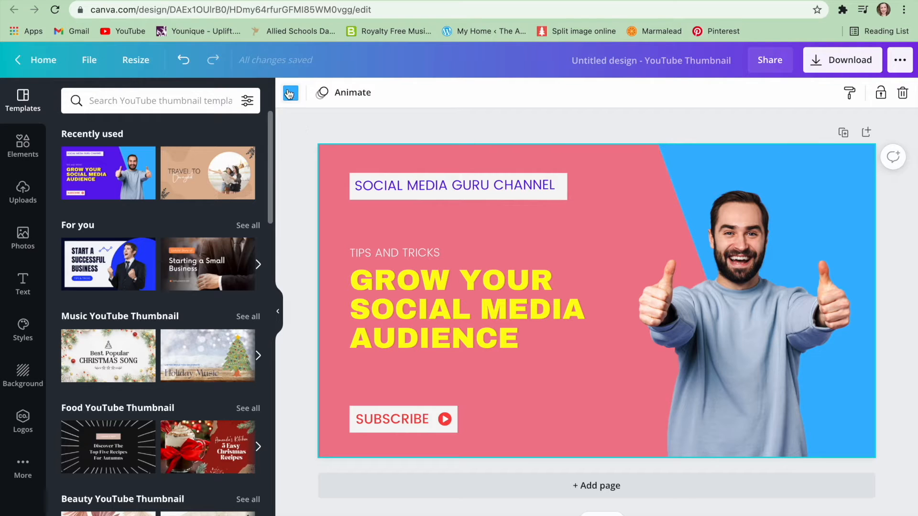
left_click(291, 93)
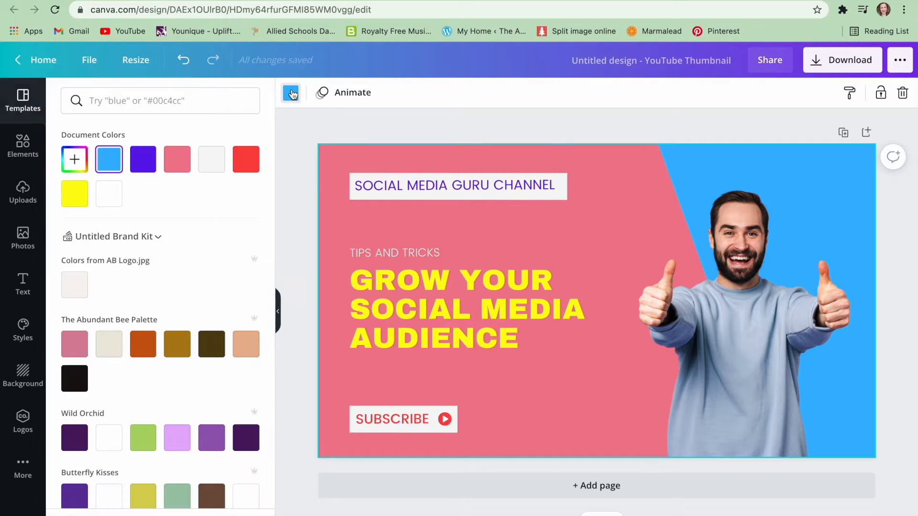
scroll(145, 368, "down", 6)
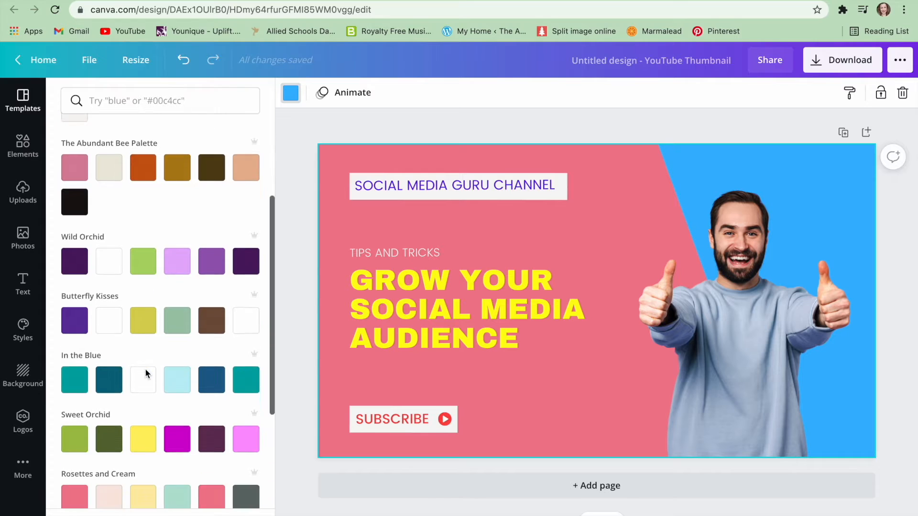
left_click(114, 368)
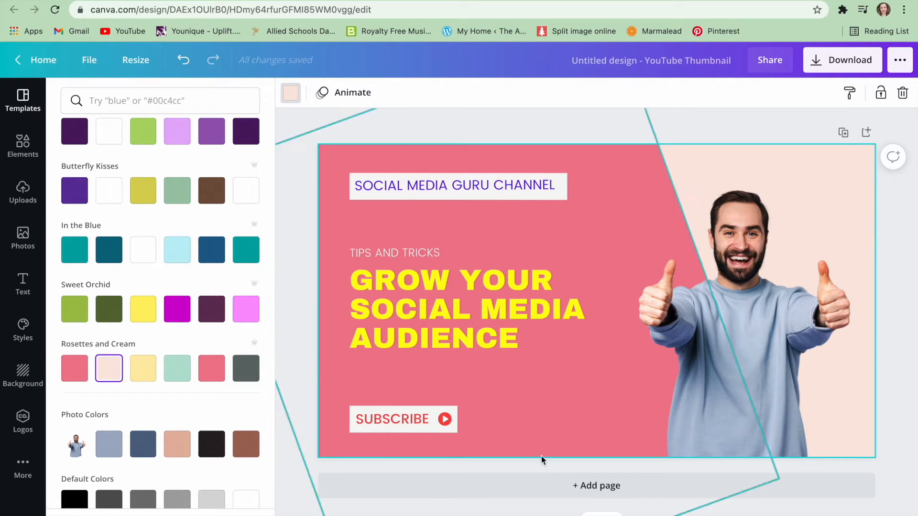
Insert the uploaded portrait photo of the woman holding a wine glass into the design.
left_click(756, 299)
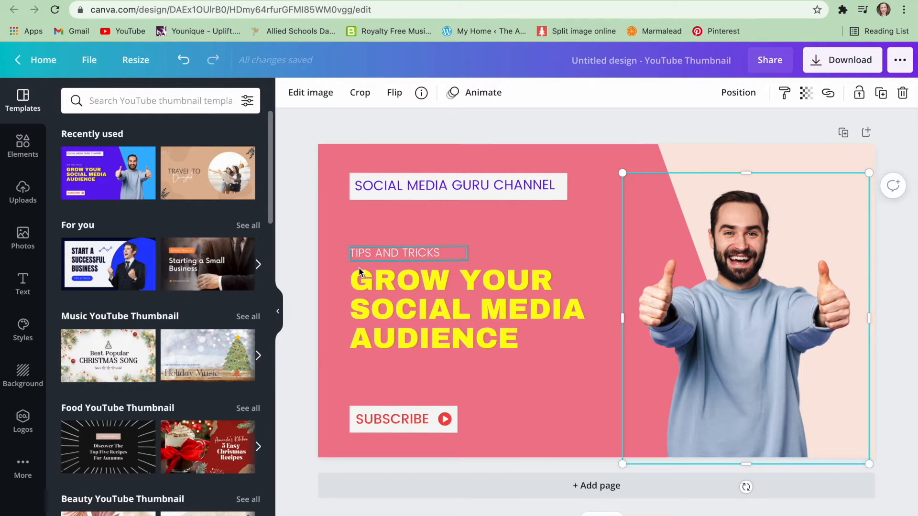
left_click(23, 194)
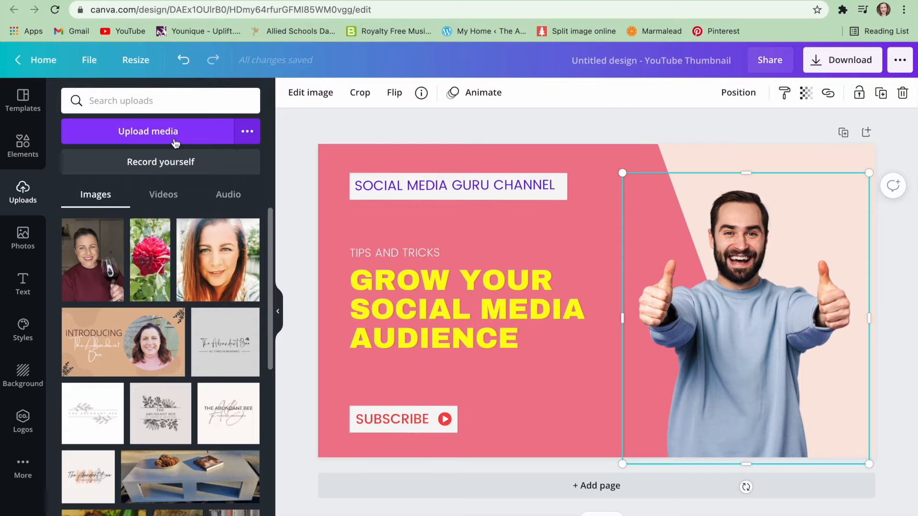
left_click(92, 268)
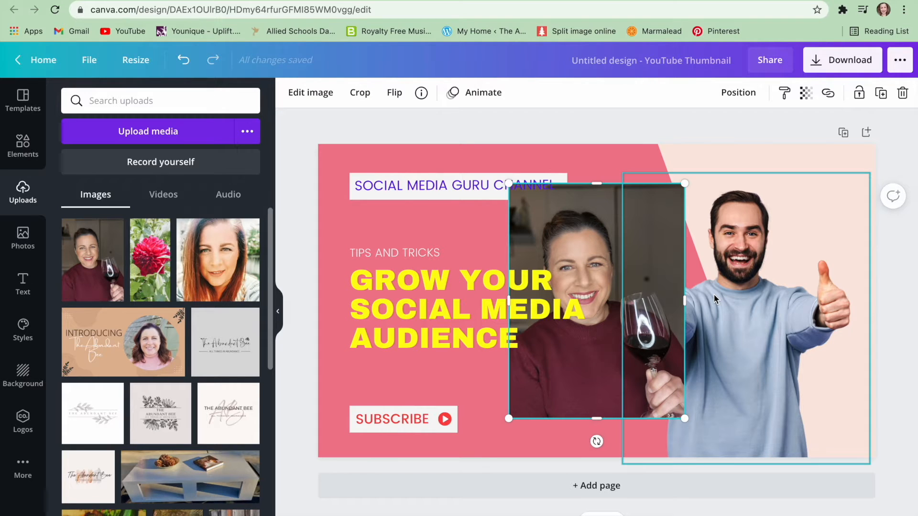
Move and resize the portrait so it fills the right side of the thumbnail over the man's photo.
left_click_drag(651, 249, 809, 261)
left_click_drag(667, 430, 647, 458)
left_click_drag(745, 196, 746, 169)
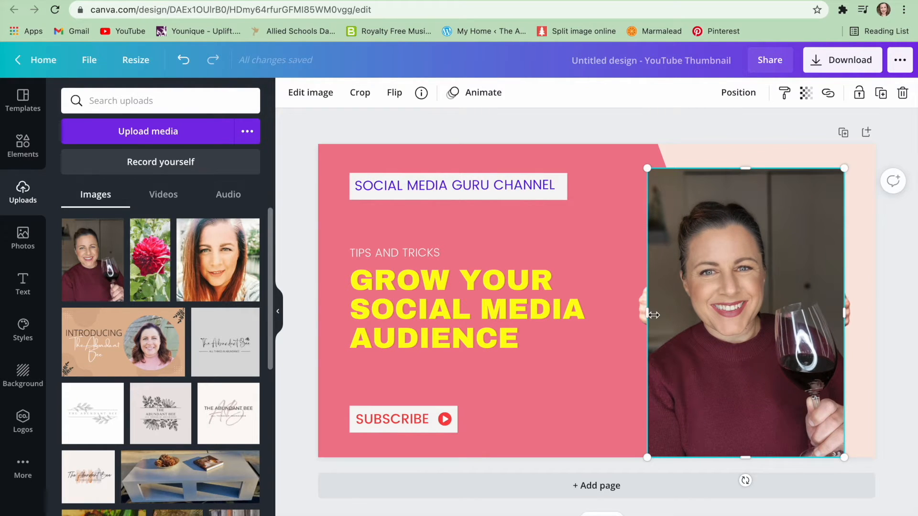
left_click_drag(648, 313, 630, 314)
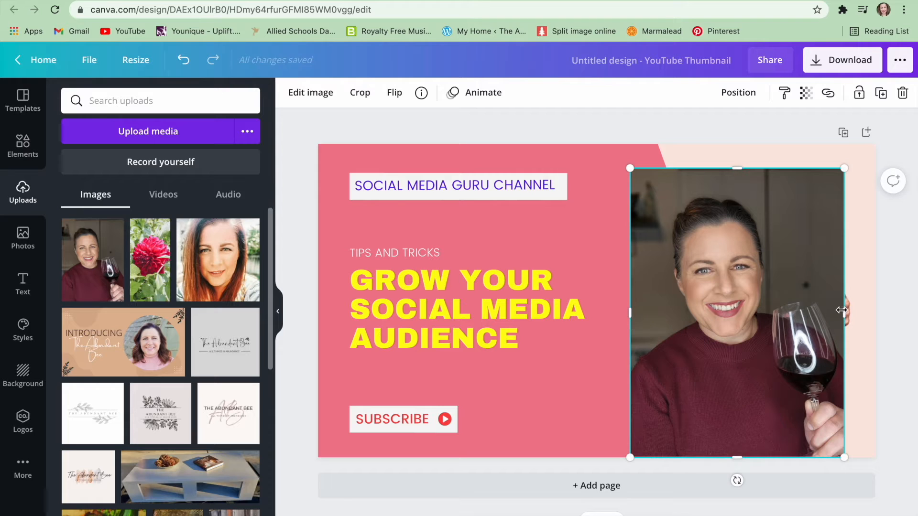
left_click_drag(846, 311, 861, 312)
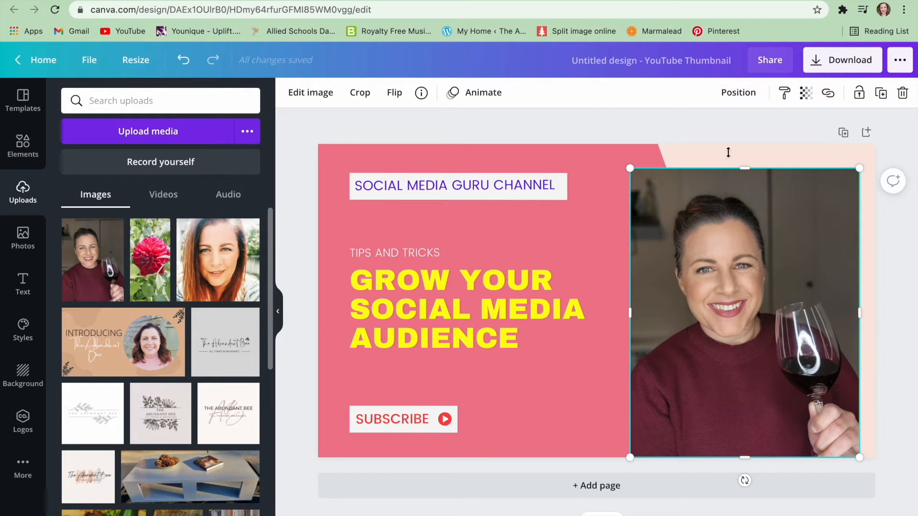
Send the portrait one layer backward and delete the template's man photo.
left_click(739, 95)
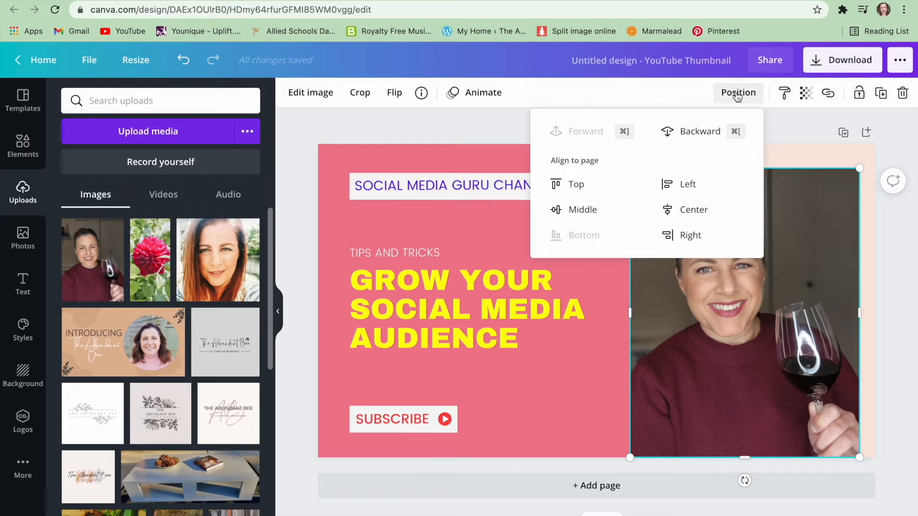
left_click(696, 133)
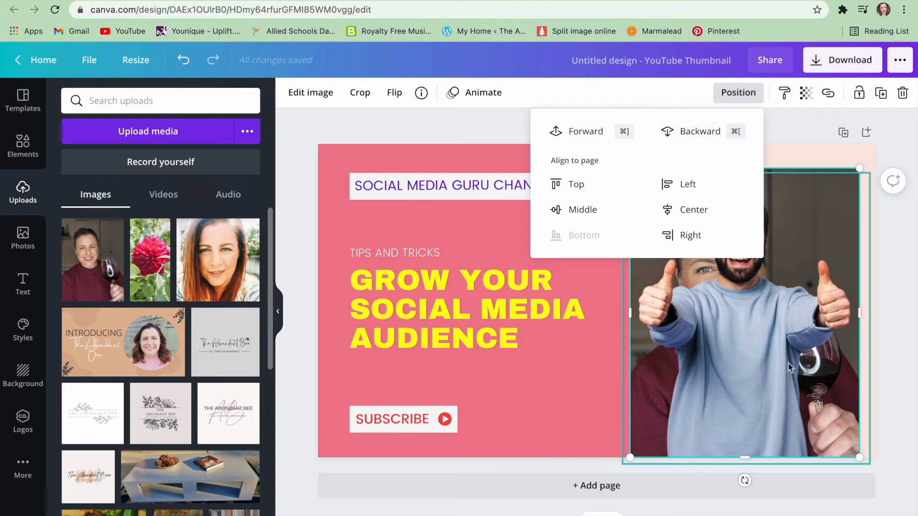
left_click(765, 353)
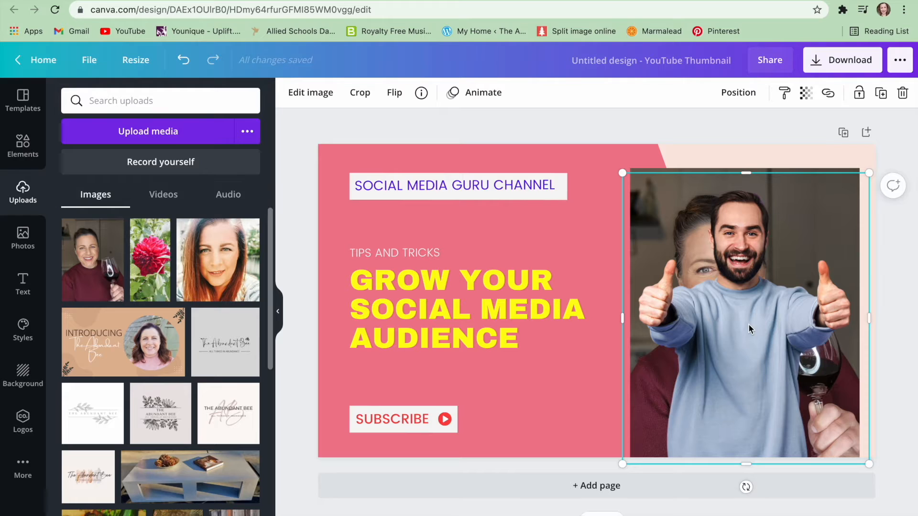
key("Delete")
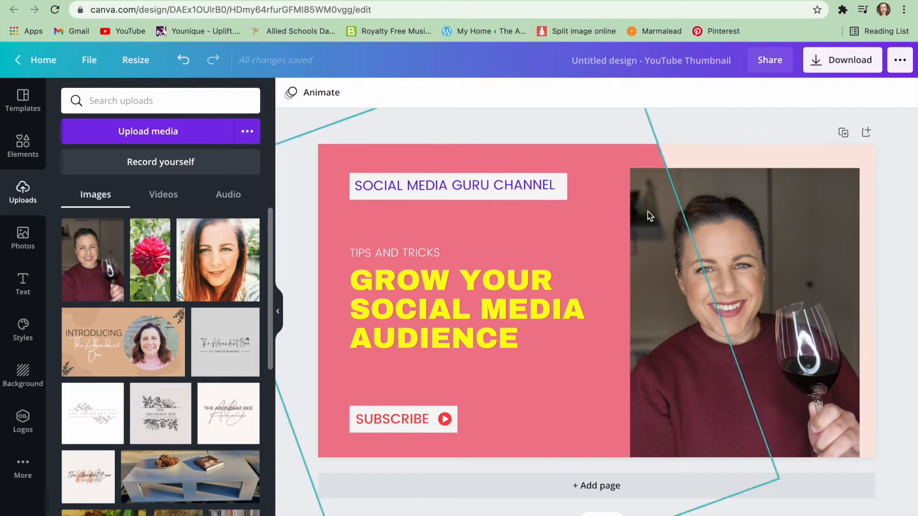
Remove the portrait's background with the Background Remover effect.
double_click(674, 191)
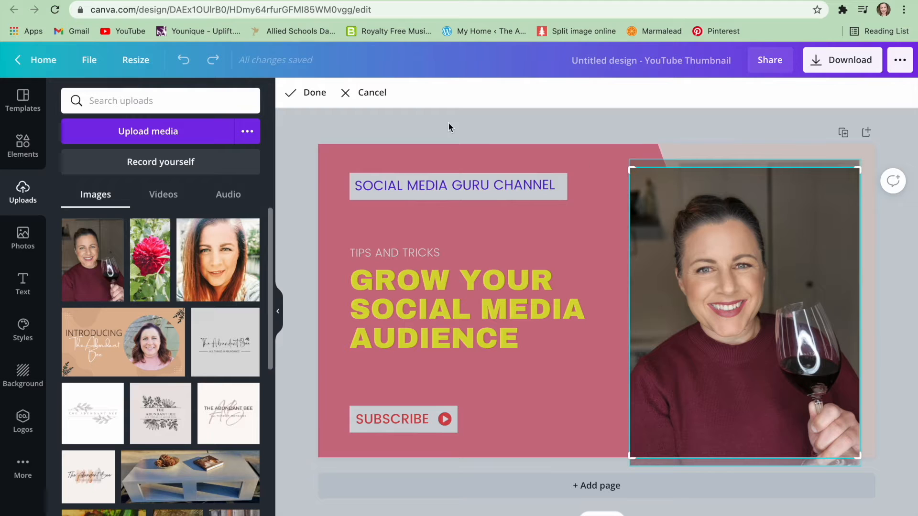
left_click(369, 92)
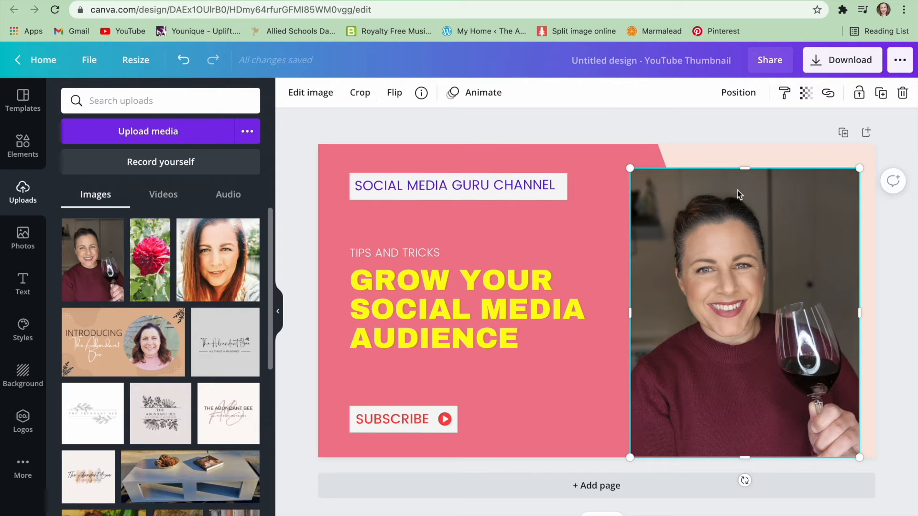
left_click(315, 96)
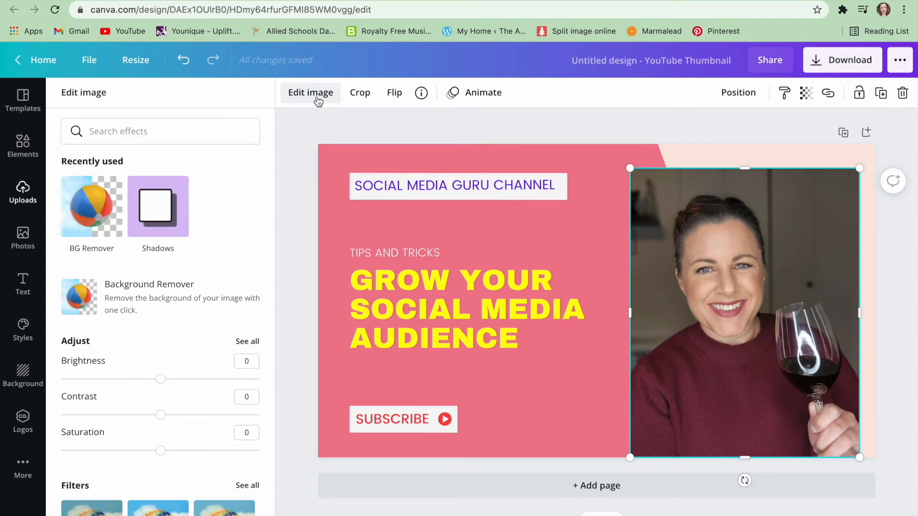
left_click(137, 292)
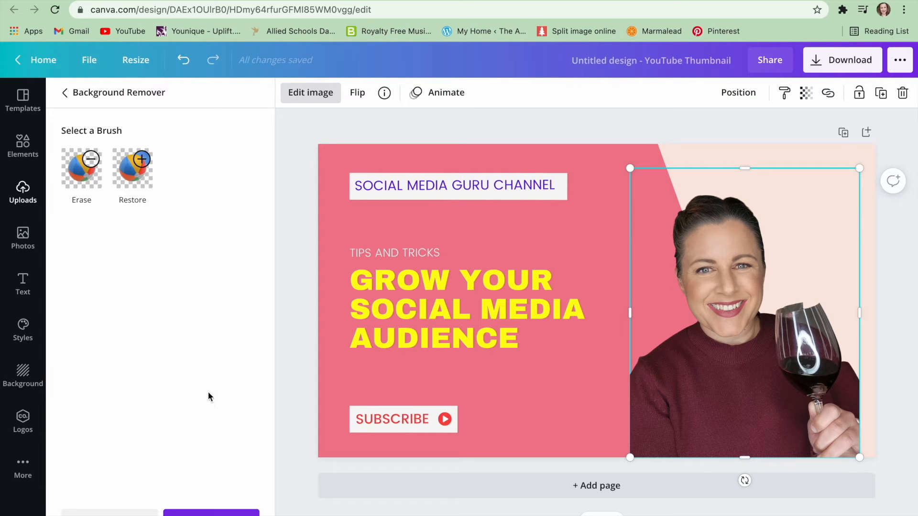
left_click(211, 512)
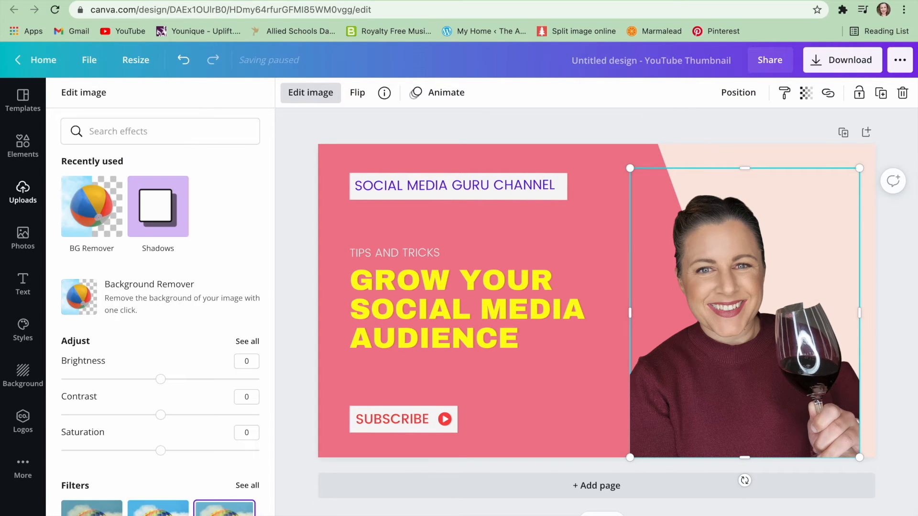
Apply a Glow shadow to the portrait with size 17, transparency 47 and blur 11.
left_click(165, 219)
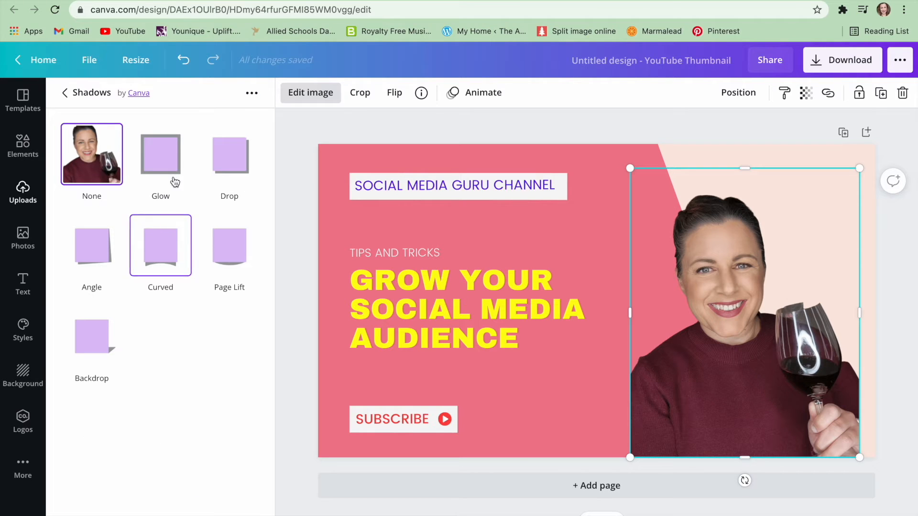
left_click(163, 163)
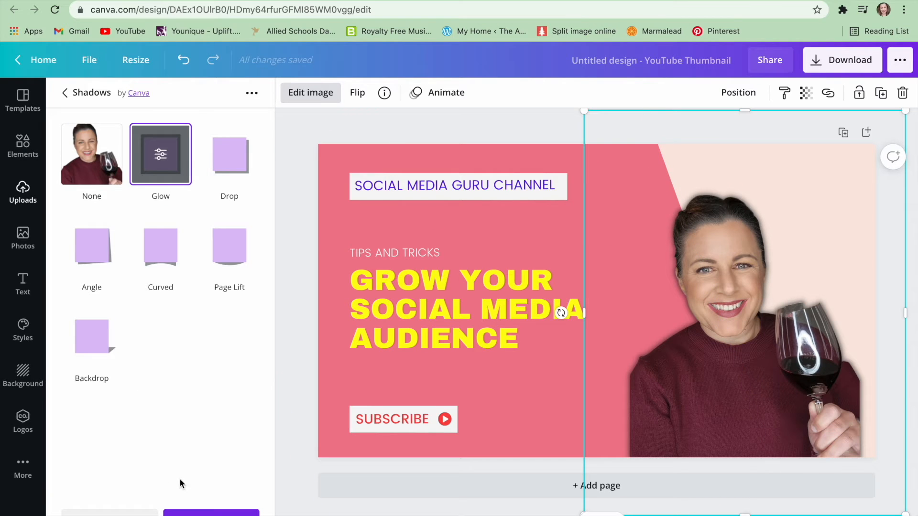
left_click(161, 154)
mouse_move(161, 151)
left_mouse_down()
mouse_move(183, 151)
mouse_move(145, 152)
left_mouse_up()
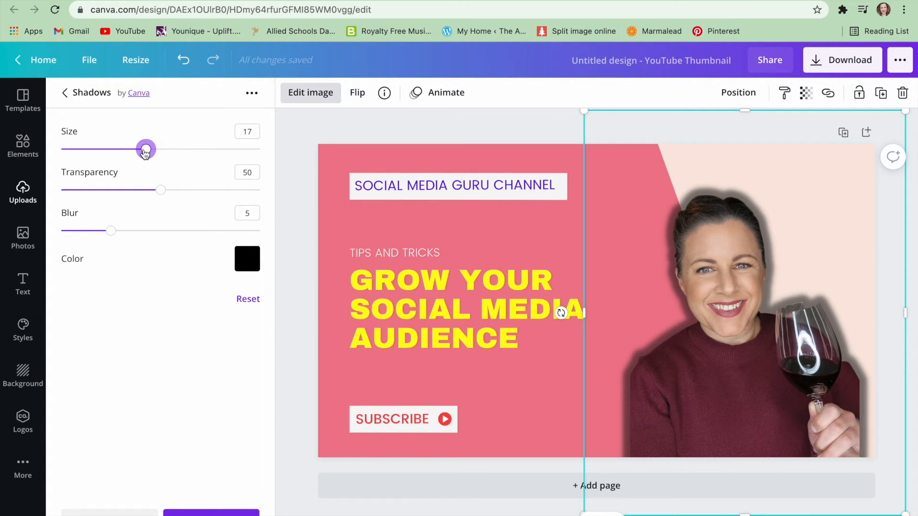
mouse_move(160, 190)
left_mouse_down()
mouse_move(200, 187)
mouse_move(154, 190)
left_mouse_up()
left_click_drag(118, 231, 173, 233)
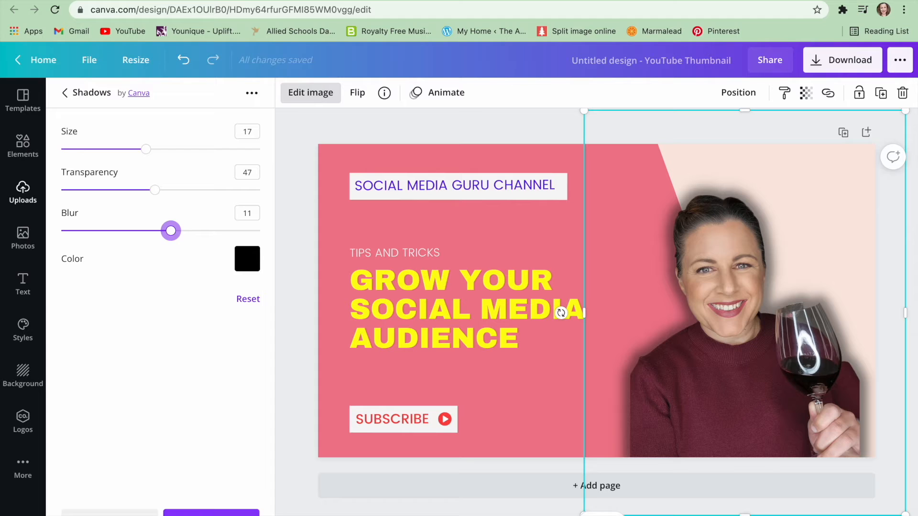
left_click(211, 513)
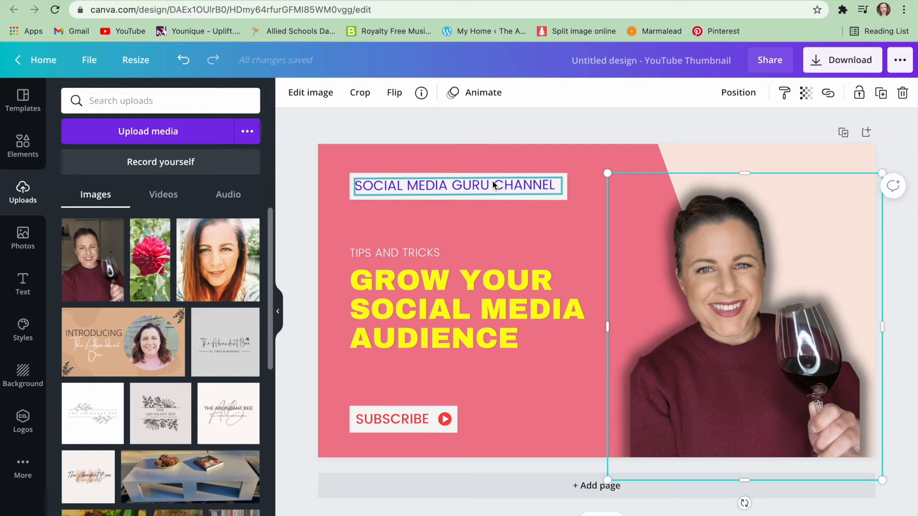
Delete the "SOCIAL MEDIA GURU CHANNEL" label and its background box at the top.
left_click(494, 185)
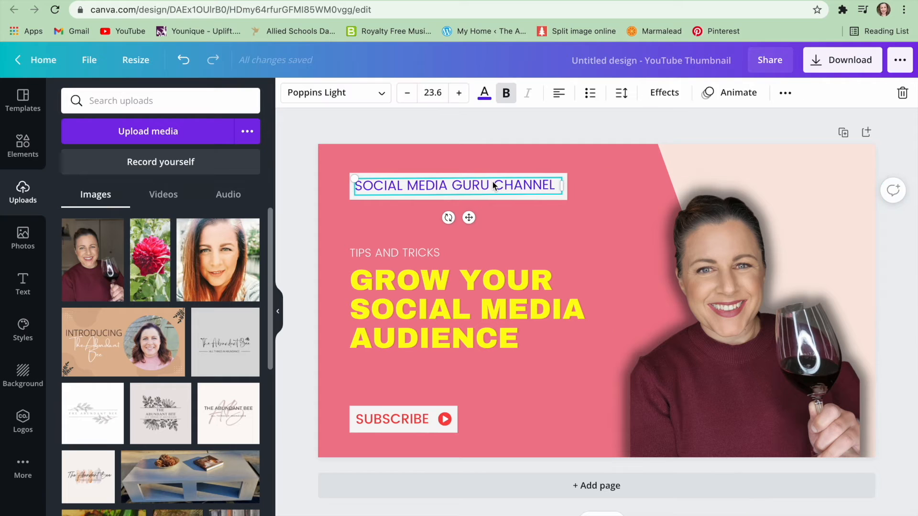
double_click(494, 185)
left_click(511, 204)
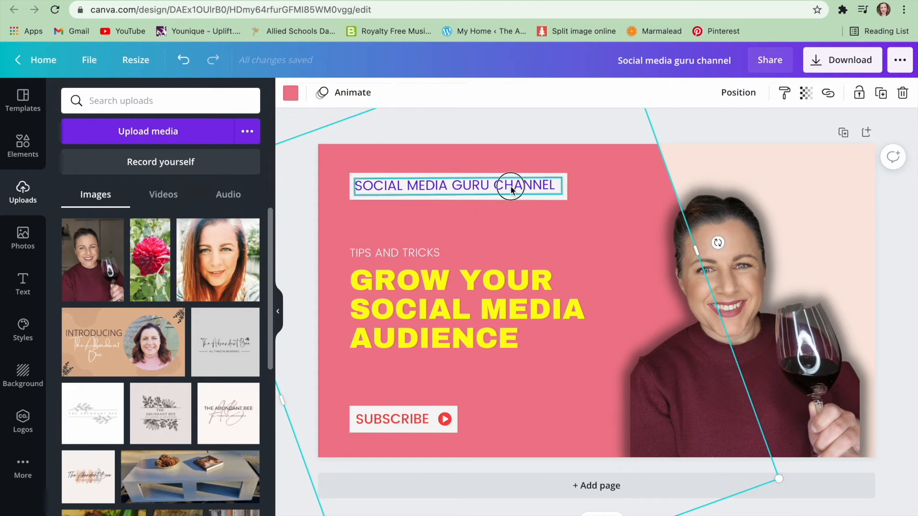
left_click(509, 186)
key("BackSpace")
left_click(510, 187)
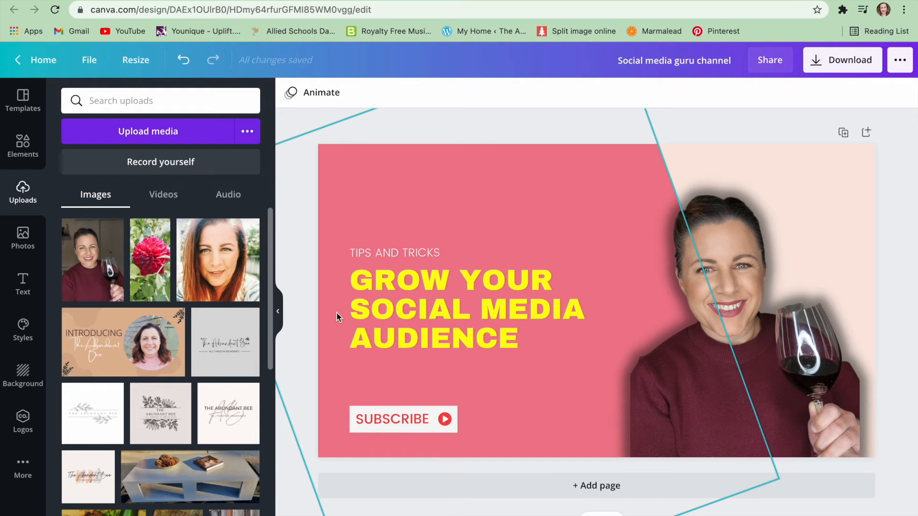
Add The Abundant Bee logo from uploads, place it near the top and remove its background with Background Remover.
left_click(89, 480)
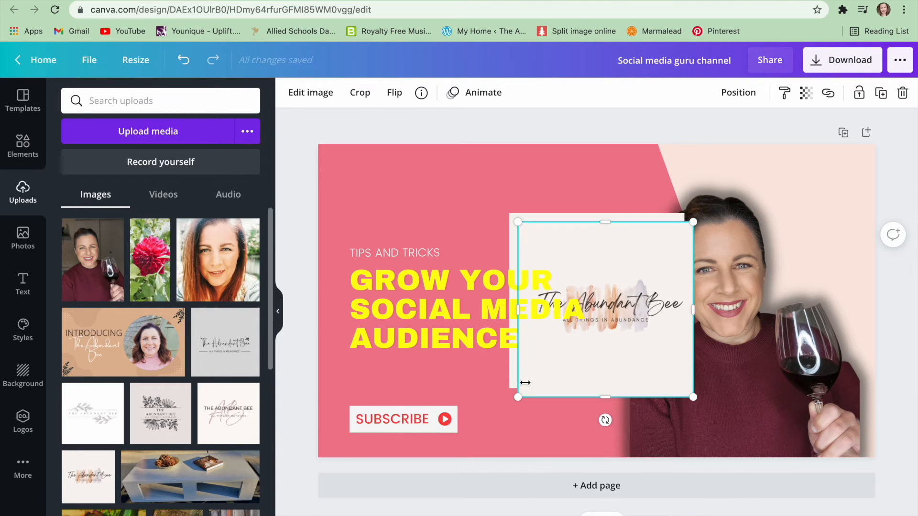
left_click(566, 323)
left_click(650, 260)
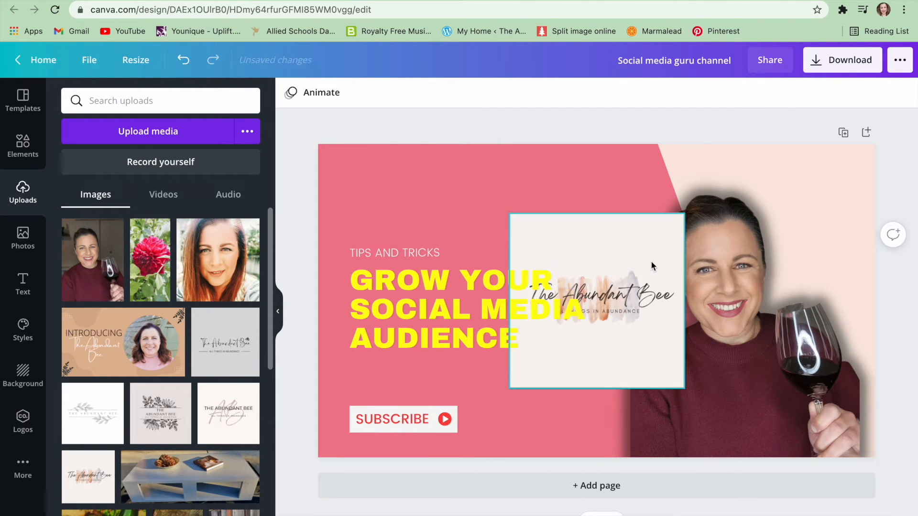
left_click_drag(614, 256, 472, 188)
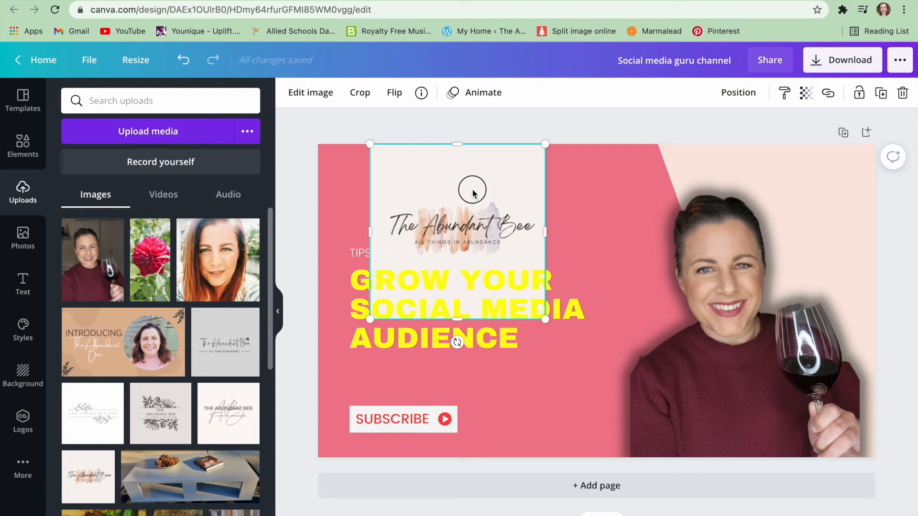
left_click(310, 92)
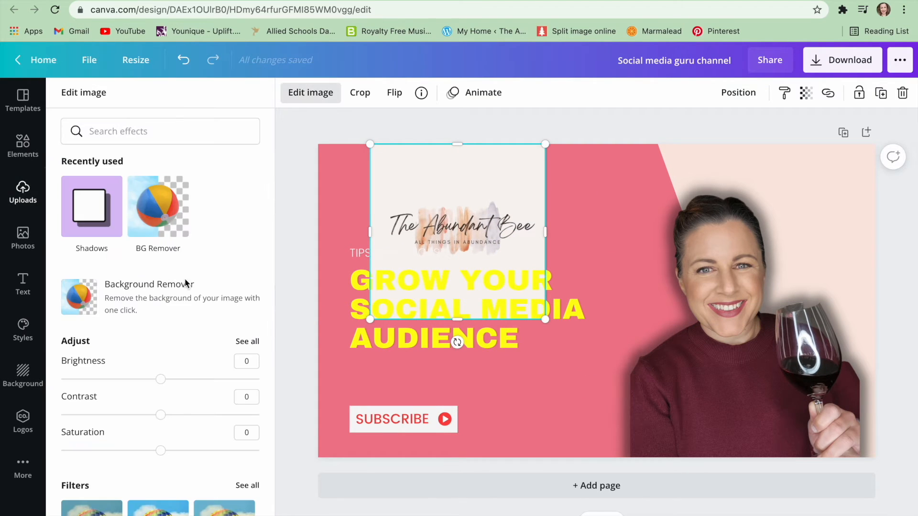
left_click(165, 288)
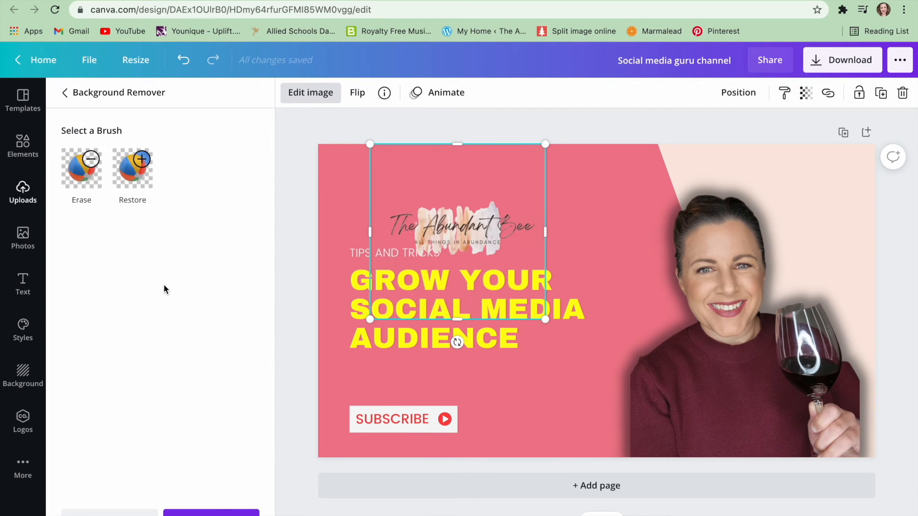
Enlarge the logo and trim its frame so it sits above the headline.
left_click_drag(548, 230, 652, 211)
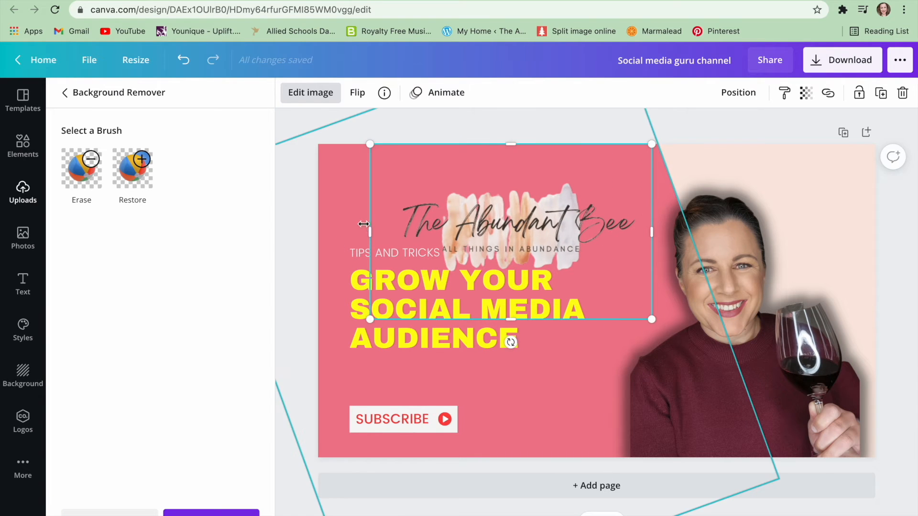
left_click_drag(369, 230, 339, 227)
left_click_drag(518, 215, 513, 192)
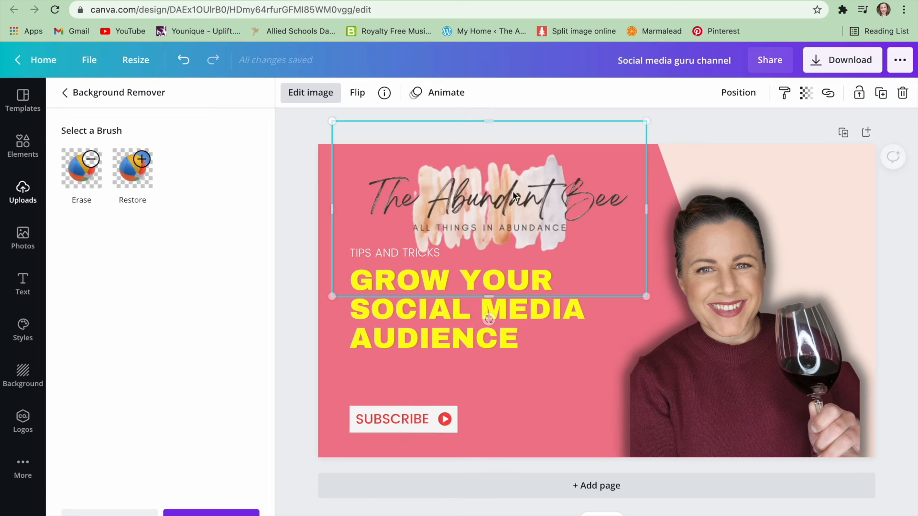
left_click_drag(488, 121, 488, 146)
left_click_drag(489, 296, 484, 253)
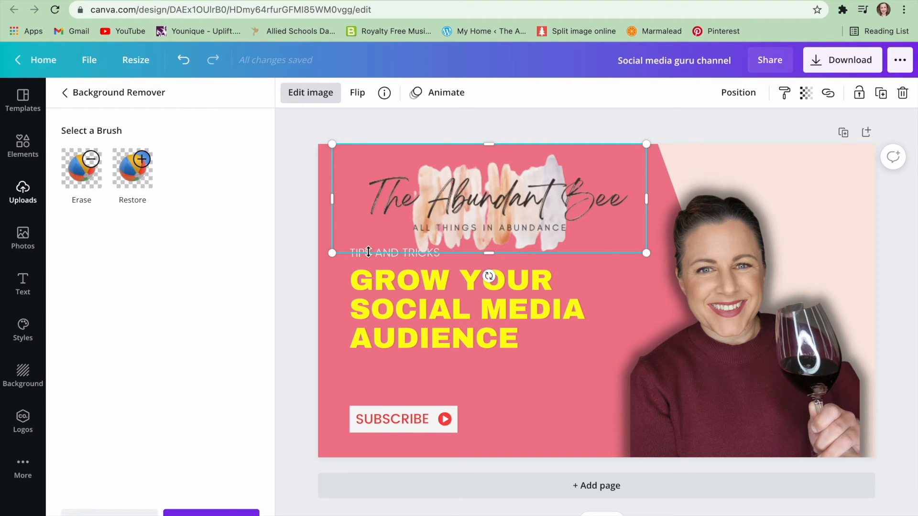
Delete the "TIPS AND TRICKS" subtitle text.
left_click(401, 279)
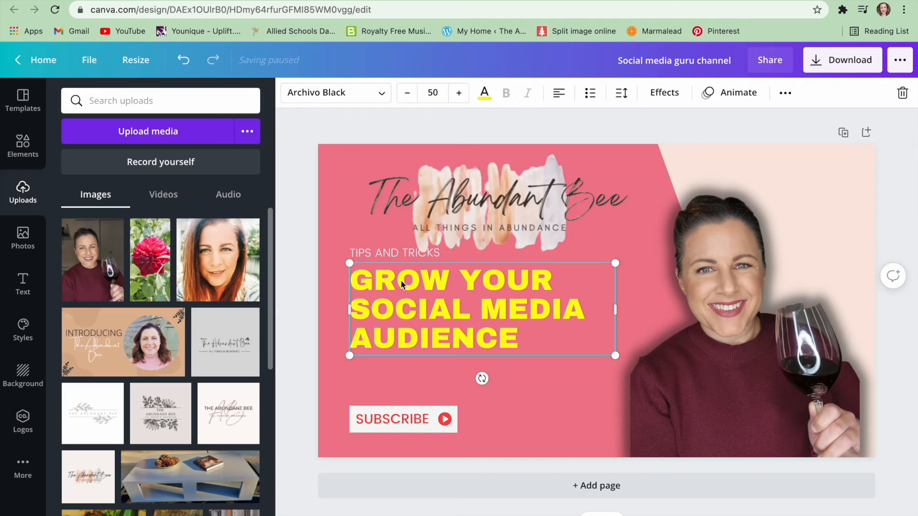
left_click(418, 253)
key("Delete")
Replace the headline with "HOW TO MAKE A YOUTUBE THUMBNAIL IN CANVA".
left_click(456, 282)
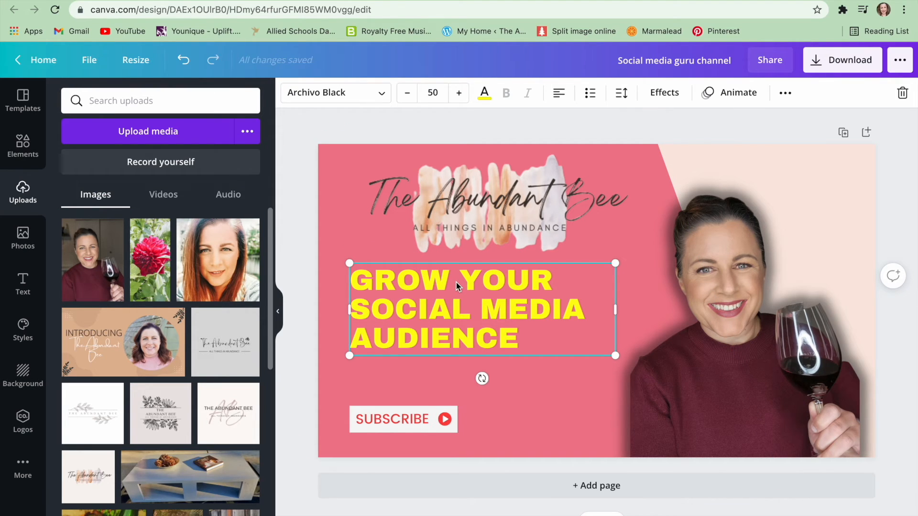
double_click(456, 282)
type("HOT TO")
key("BackSpace")
key("BackSpace")
key("BackSpace")
key("BackSpace")
type("W TO")
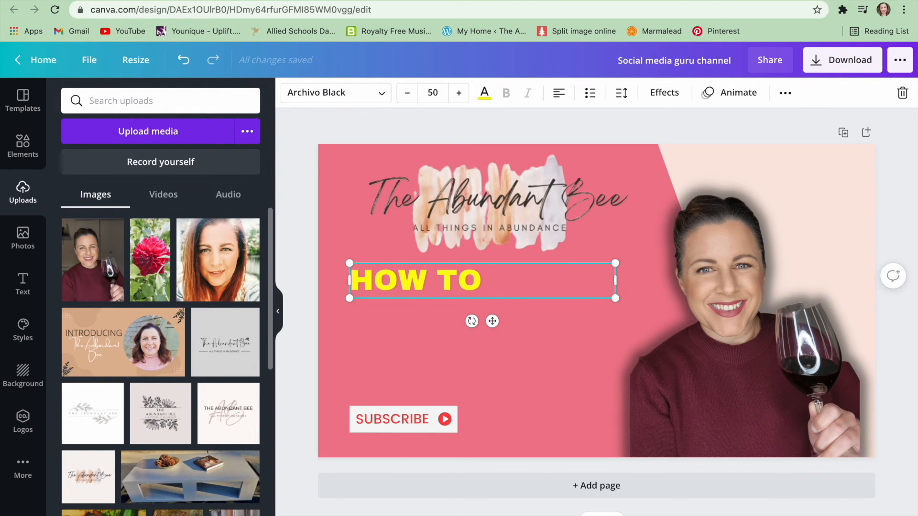
type(" MAKE")
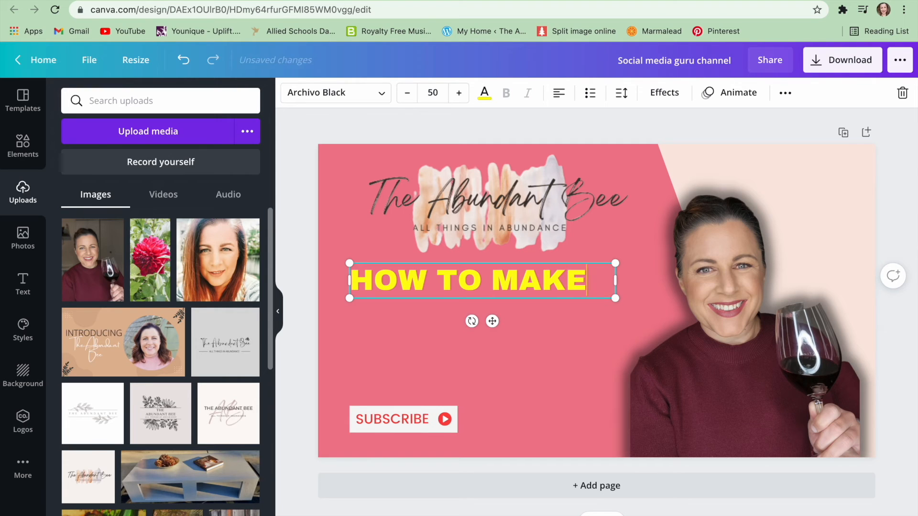
type(" A YOUT")
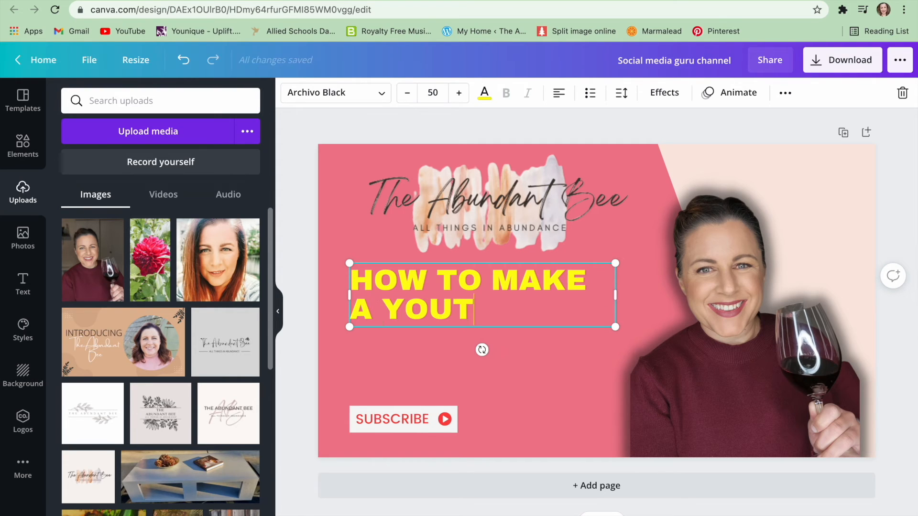
type("UBE THUM")
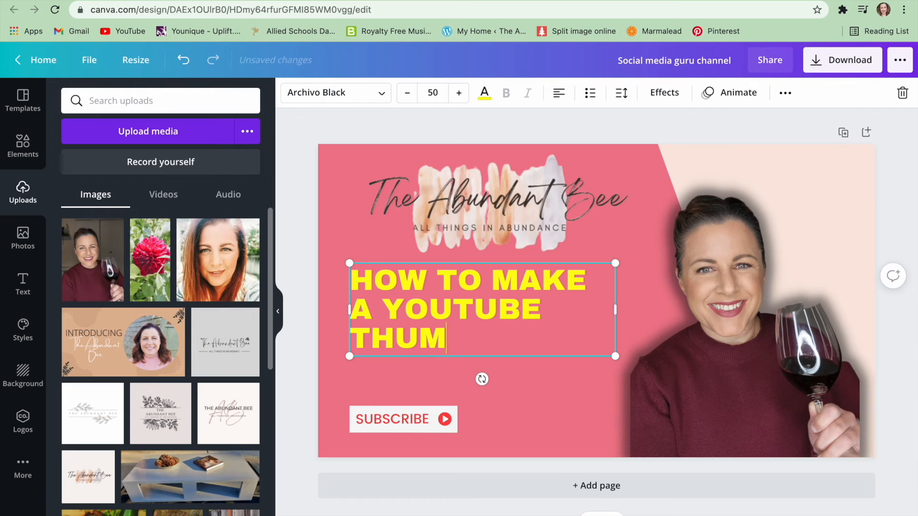
type("BNAIL IN")
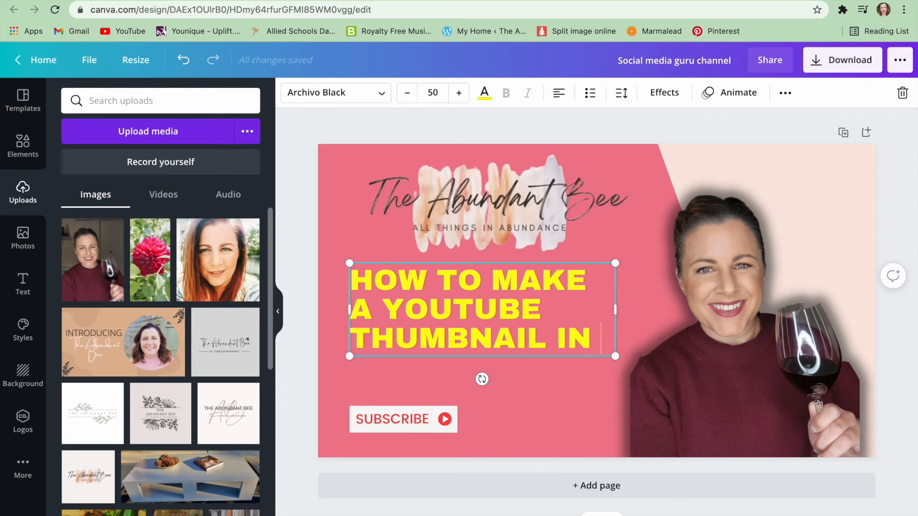
type(" CANVA")
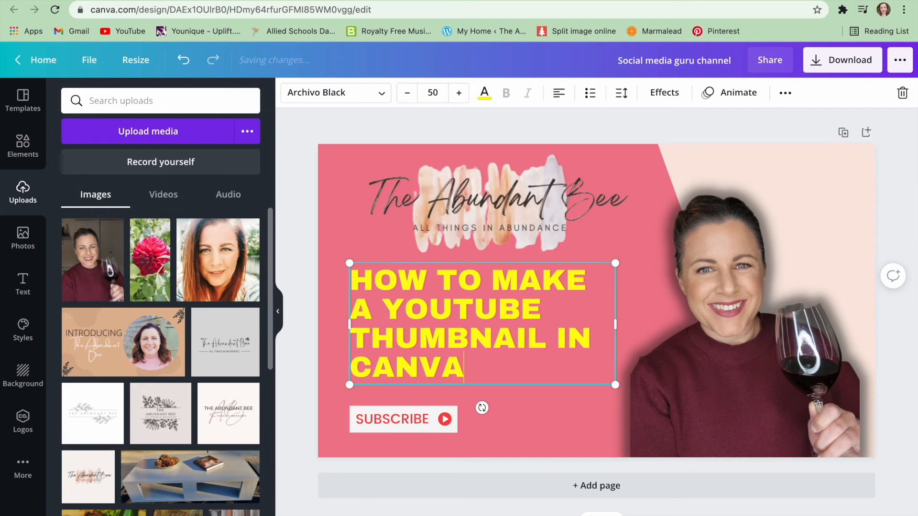
key("ctrl+a")
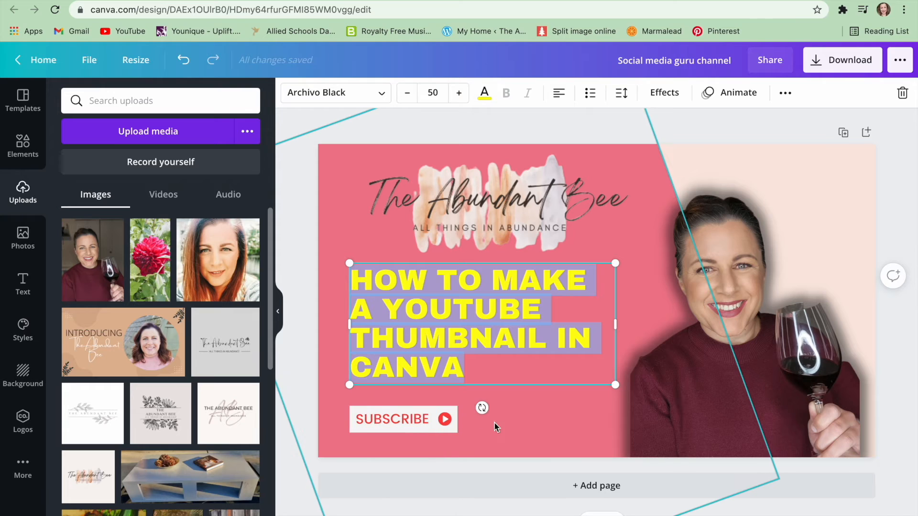
type("D")
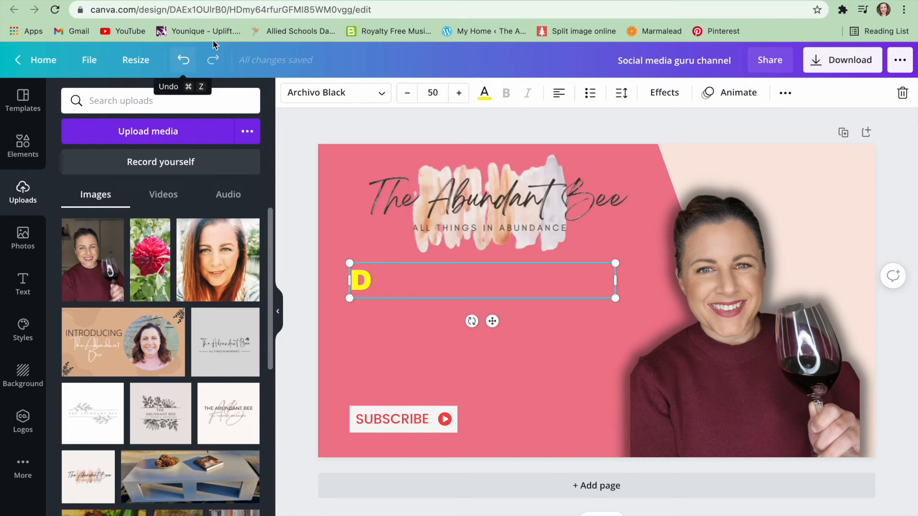
left_click(183, 62)
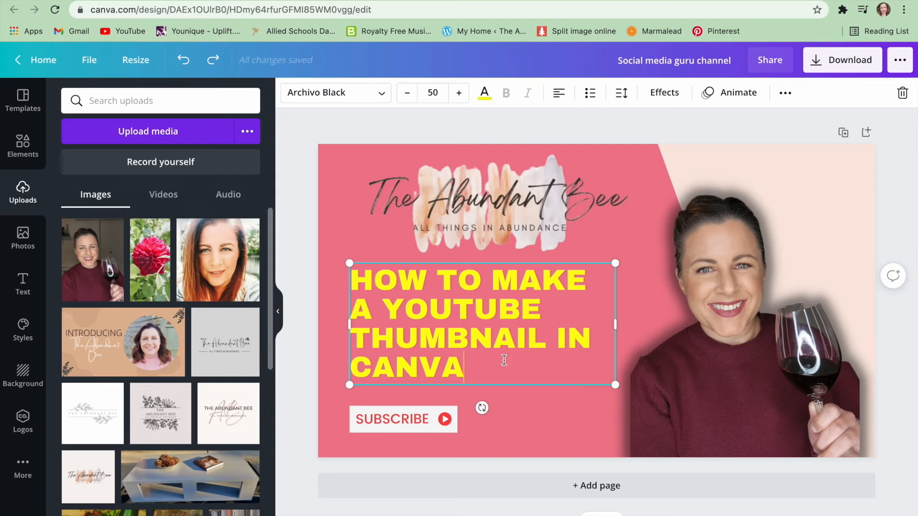
Change the headline font to Abhaya Libre Regular.
left_click_drag(478, 372, 355, 285)
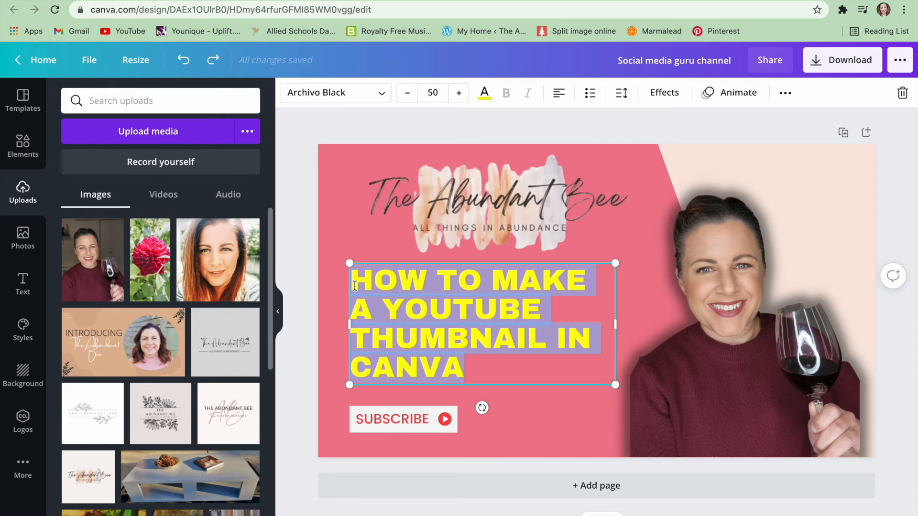
left_click(384, 98)
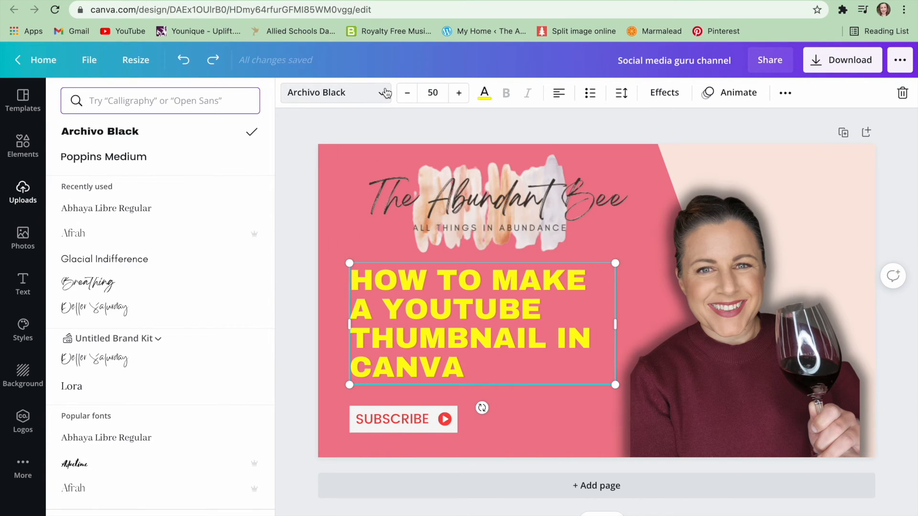
left_click(122, 210)
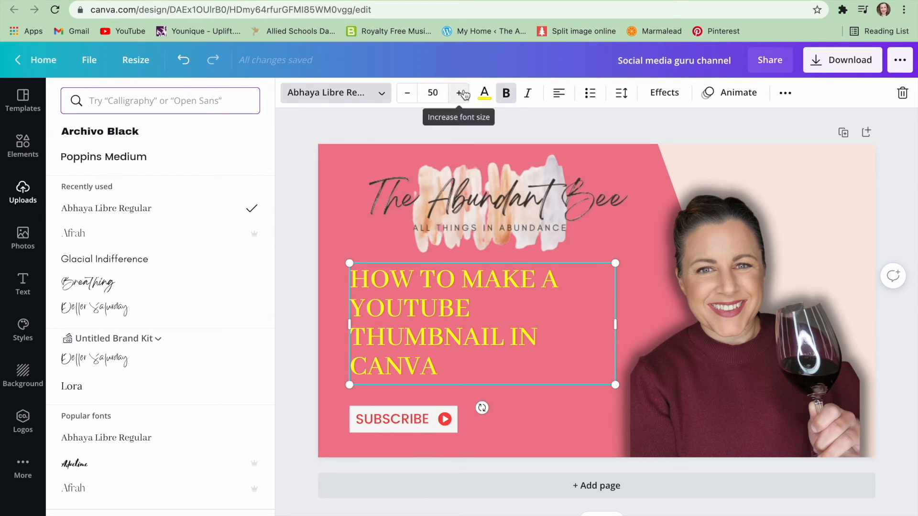
Set the headline colour to the near-black palette swatch and centre-align the text.
left_click(485, 94)
left_click(76, 379)
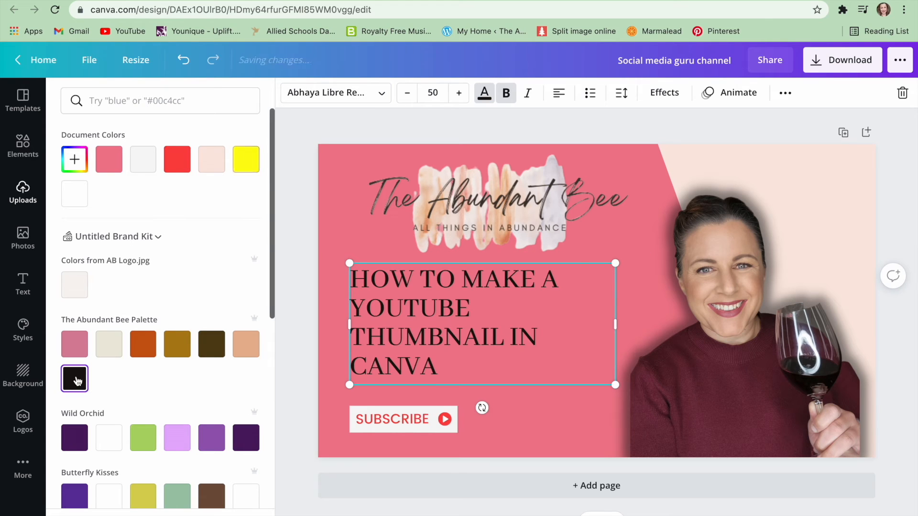
left_click(558, 93)
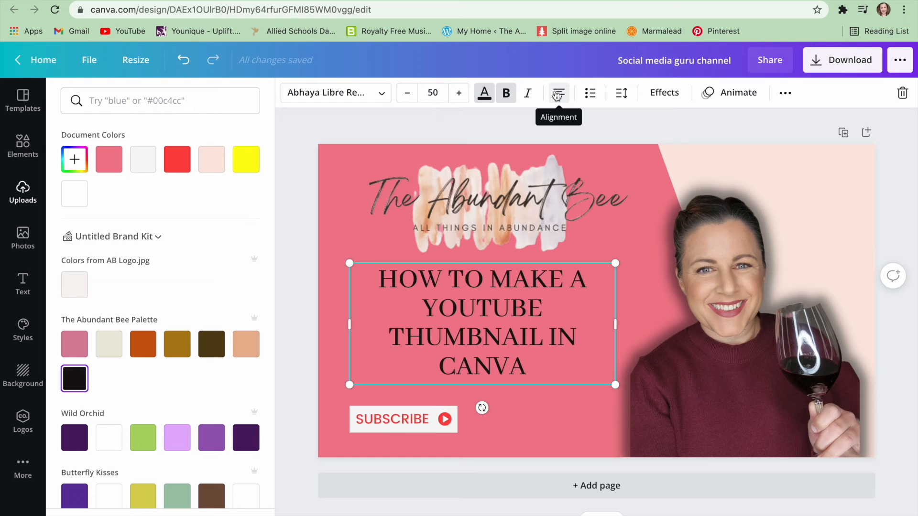
left_click(581, 363)
left_click(580, 429)
left_click(528, 311)
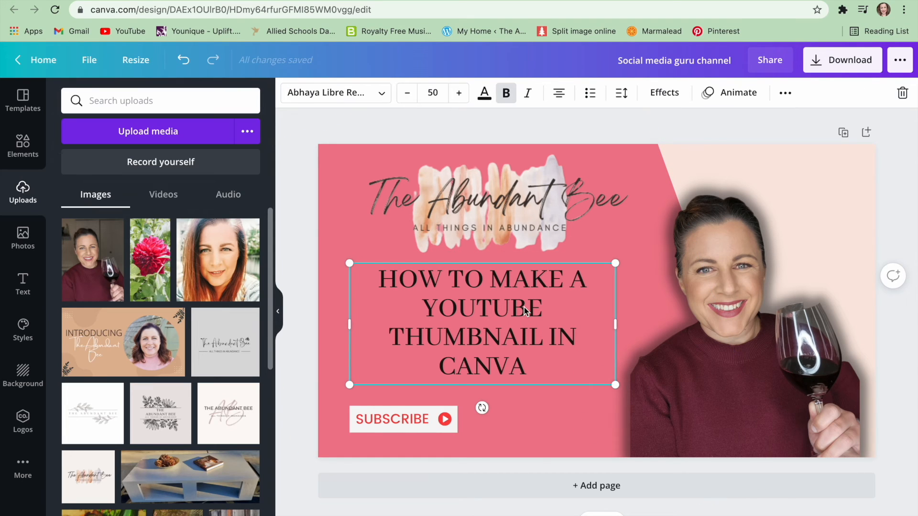
Apply the Shadow text effect to the headline and widen its text box.
left_click(669, 93)
left_click(173, 191)
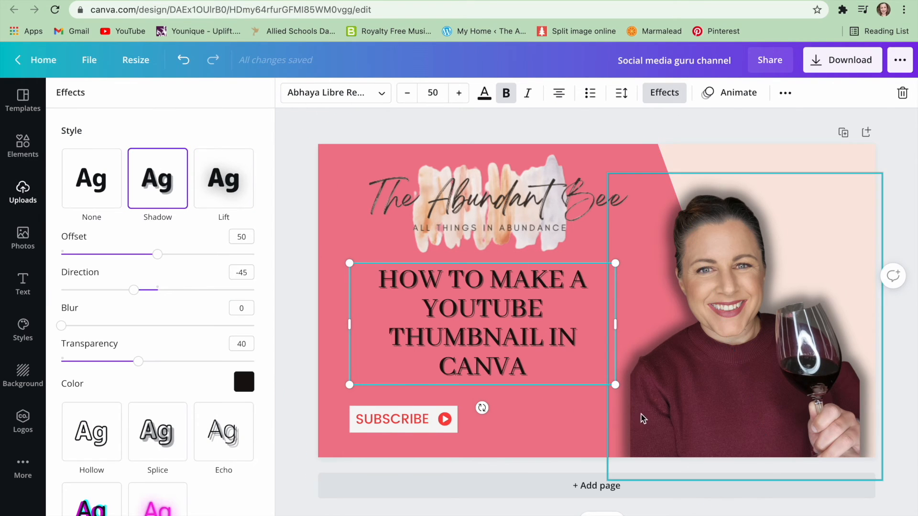
left_click_drag(615, 385, 628, 391)
left_click_drag(349, 391, 328, 393)
left_click(608, 229)
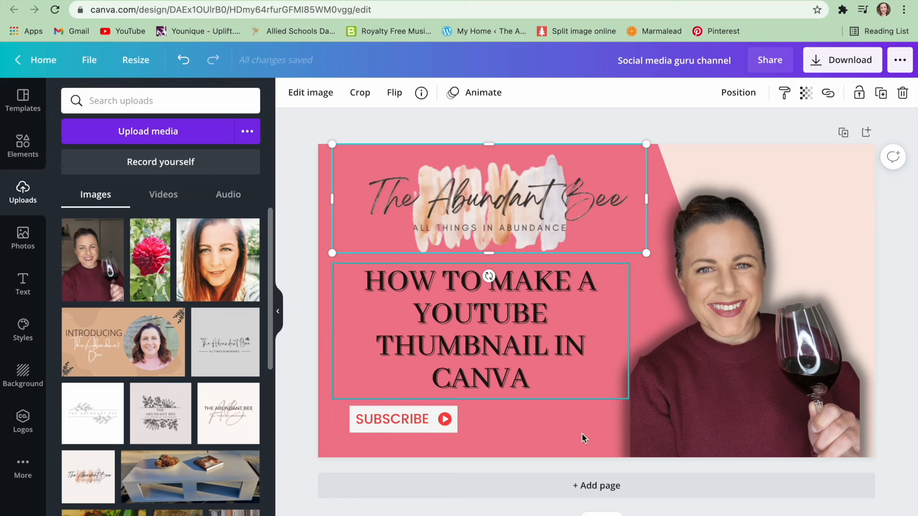
left_click(546, 466)
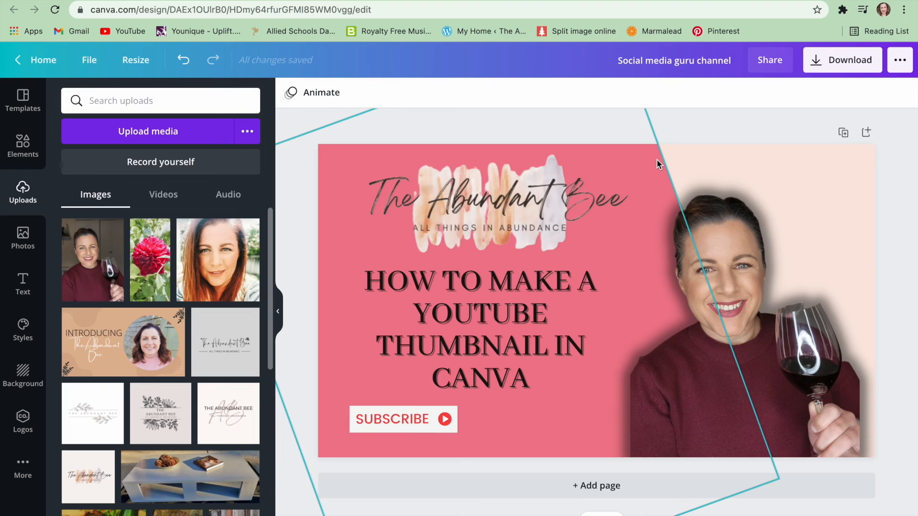
Duplicate the thumbnail page.
left_click(844, 133)
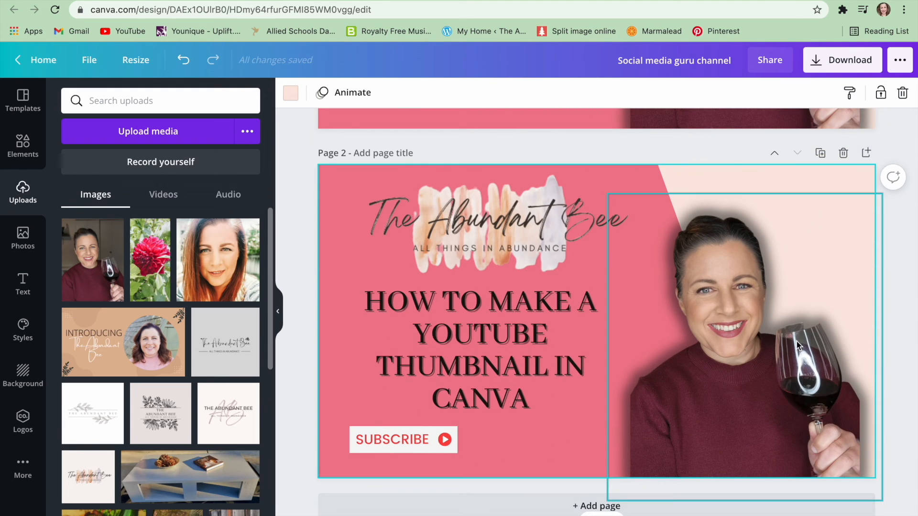
scroll(797, 341, "up", 8)
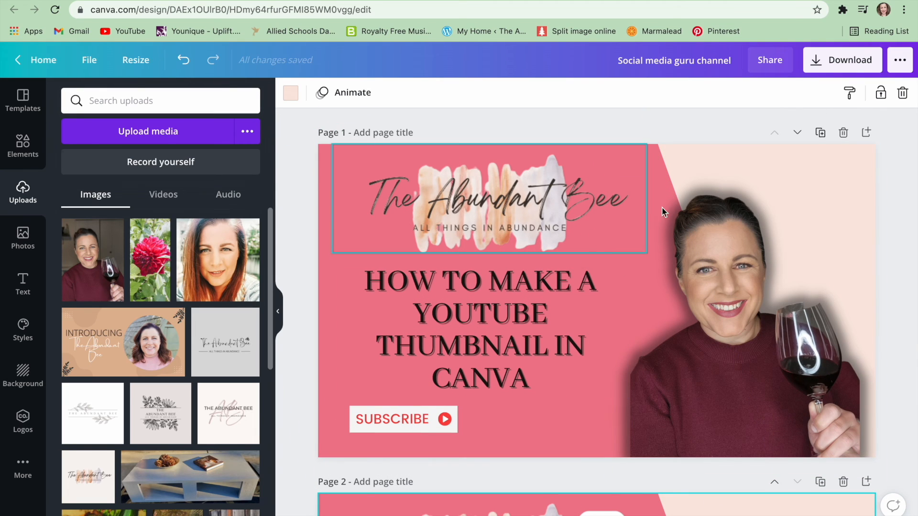
Download only Page 1 as a PNG file.
left_click(849, 65)
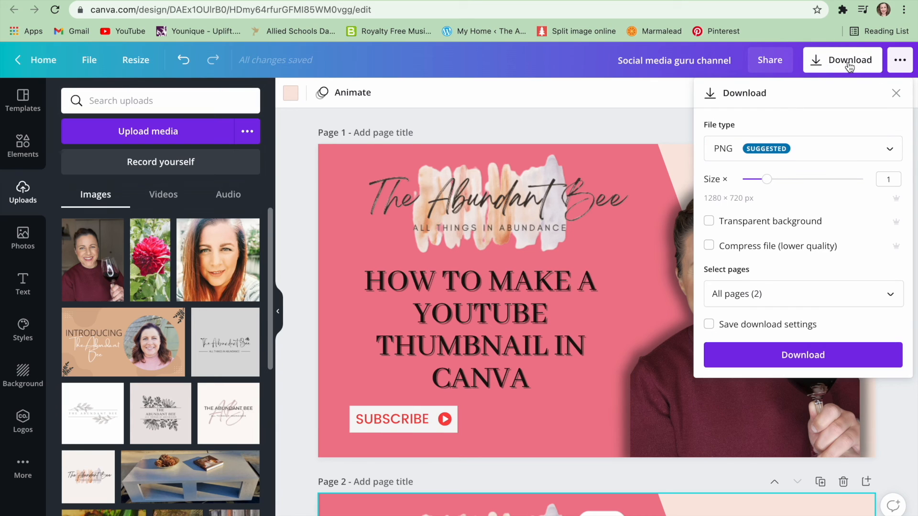
left_click(876, 289)
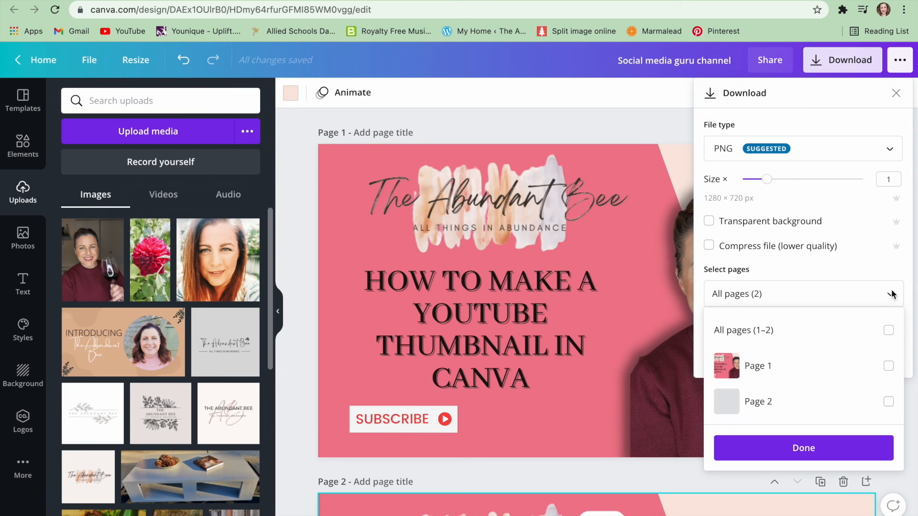
left_click(888, 367)
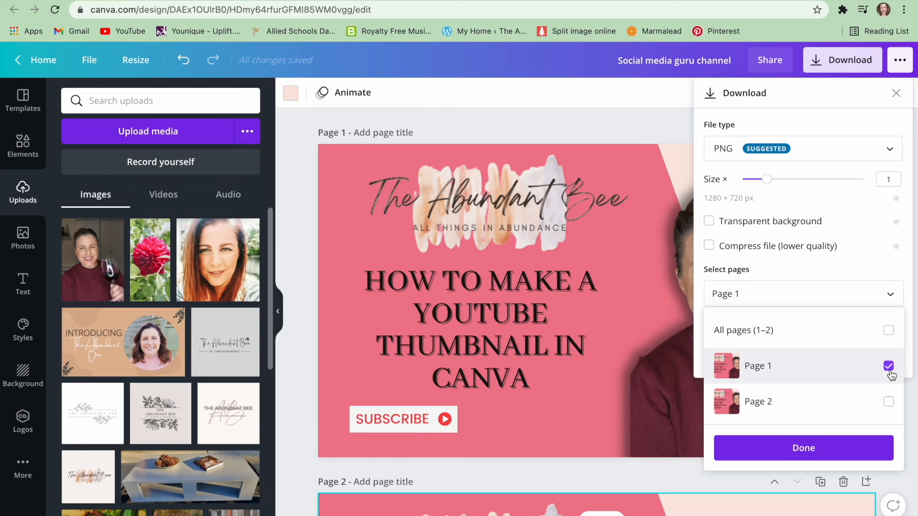
left_click(774, 450)
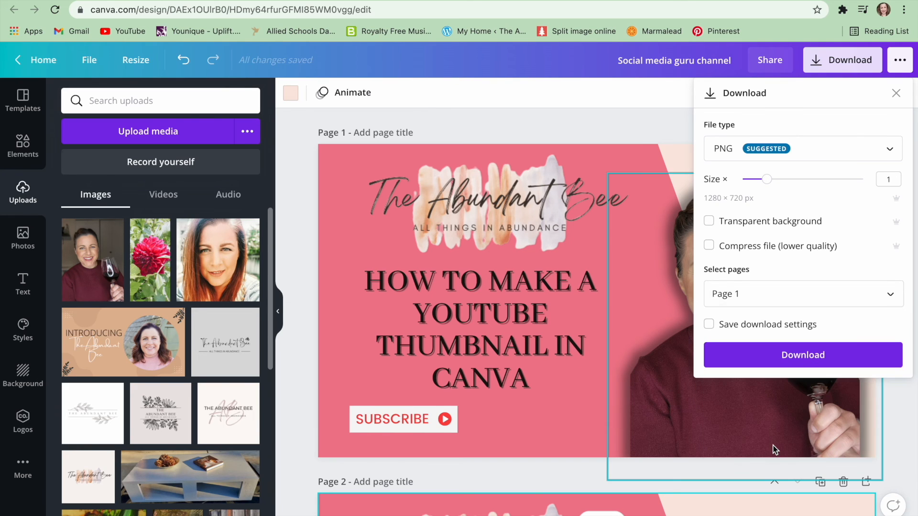
left_click(765, 355)
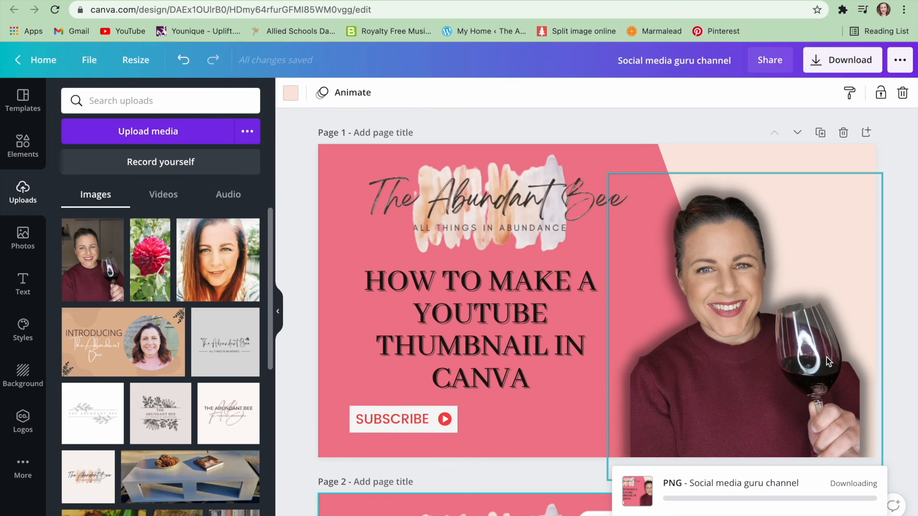